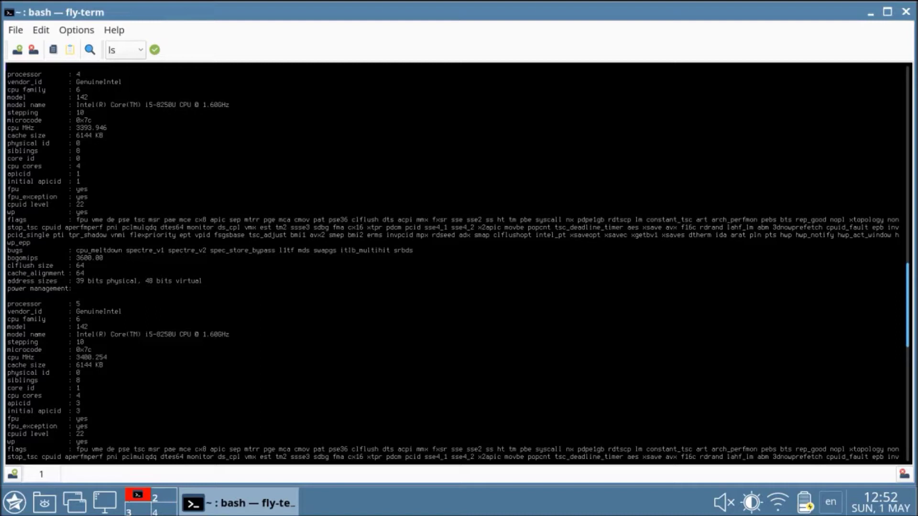
# - Examine the per-core processor details in the terminal output through the last processor entry
pyautogui.scroll(-10, 459, 262)
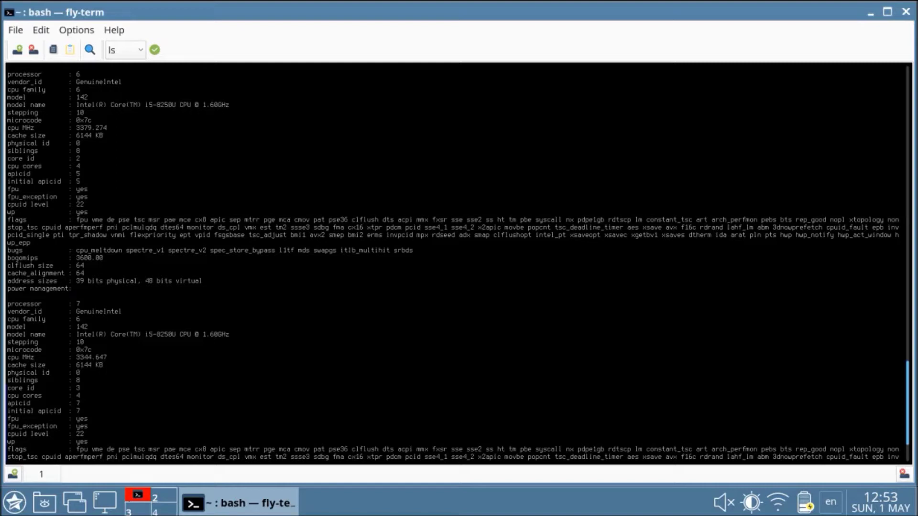
pyautogui.press('Return')
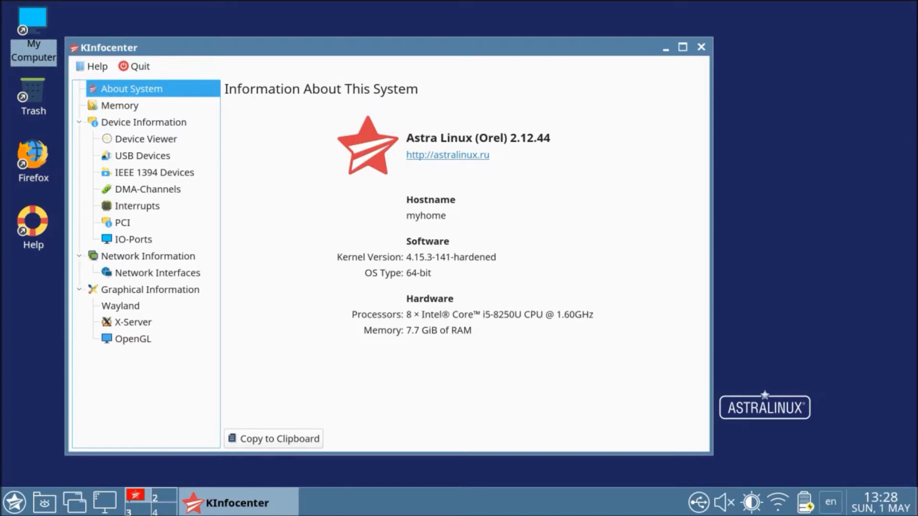
# - Examine the memory information and the details of Processor 0 in KInfocenter
pyautogui.click(120, 105)
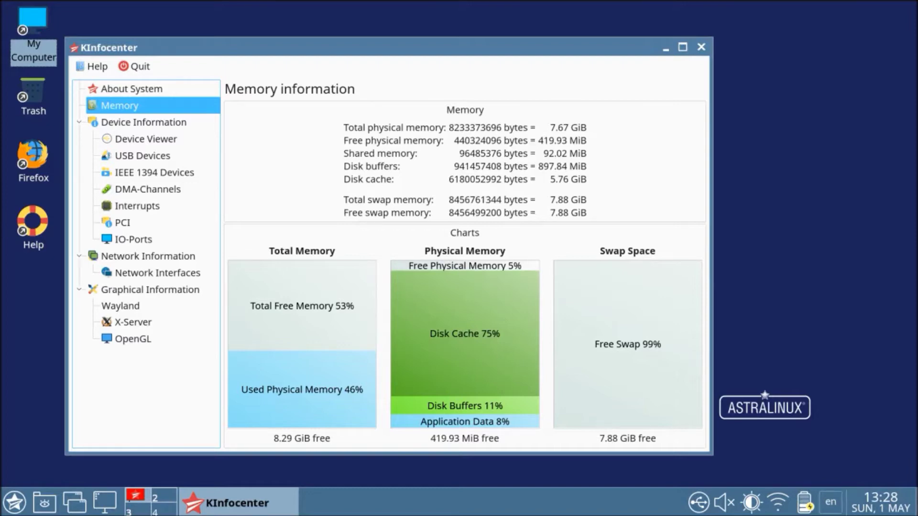
pyautogui.click(146, 138)
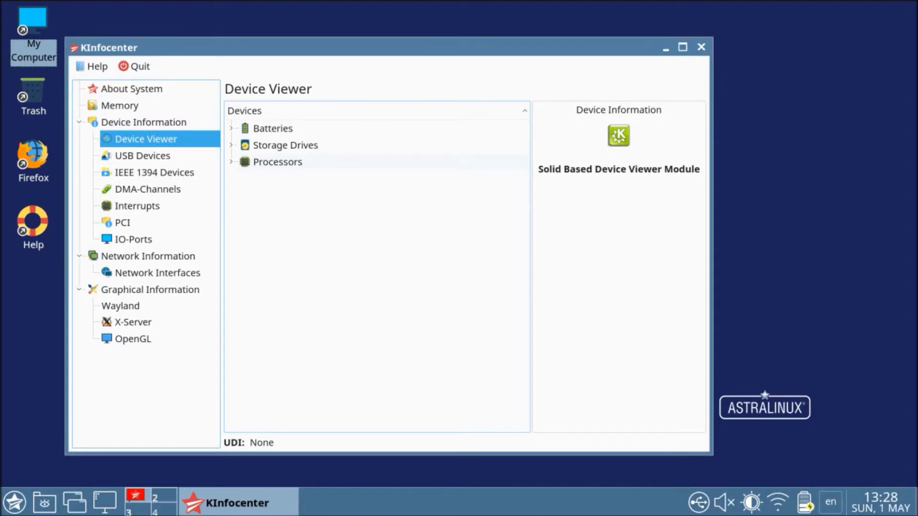
pyautogui.doubleClick(277, 161)
pyautogui.click(280, 177)
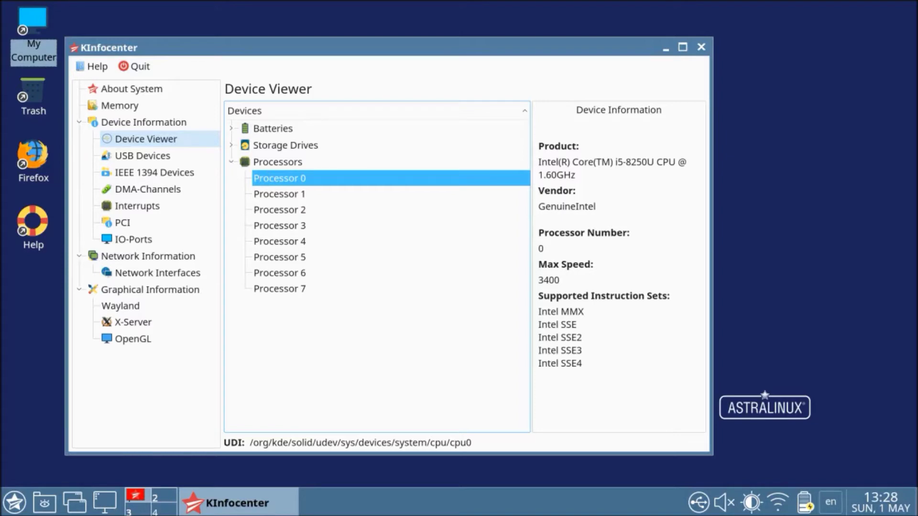
# - Examine the USB, IEEE 1394, DMA channel, interrupt, PCI and IO-port information of the computer
pyautogui.click(142, 155)
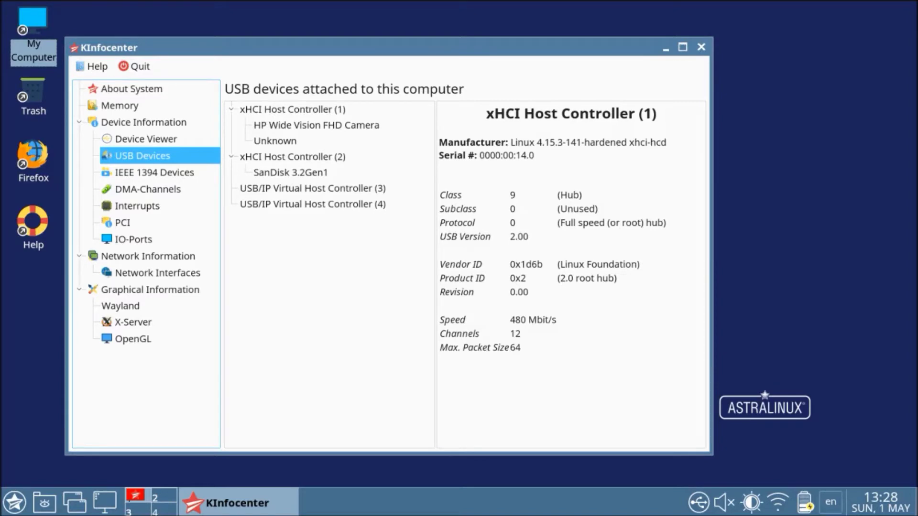
pyautogui.click(154, 172)
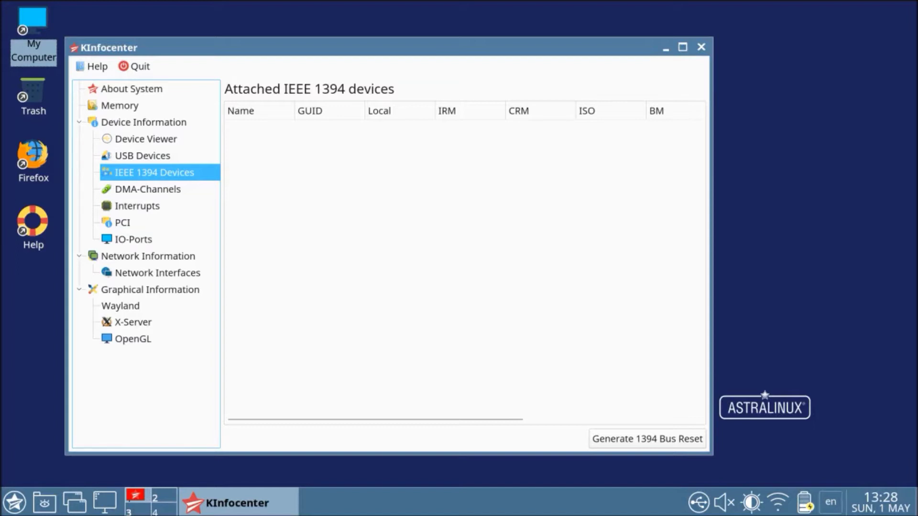
pyautogui.click(148, 189)
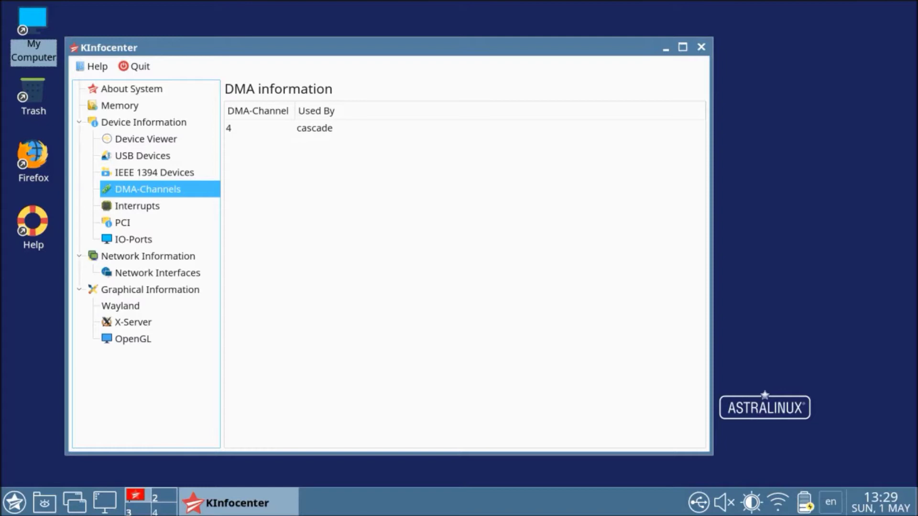
pyautogui.click(137, 206)
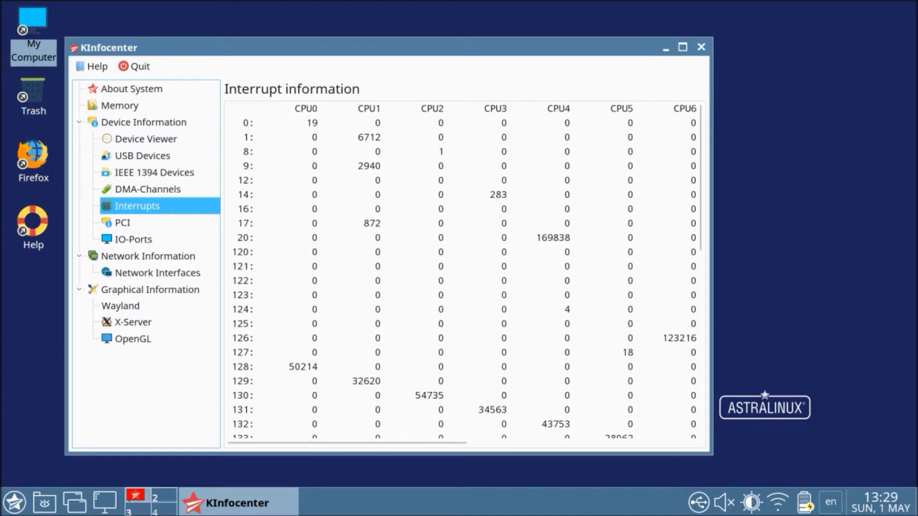
pyautogui.click(123, 223)
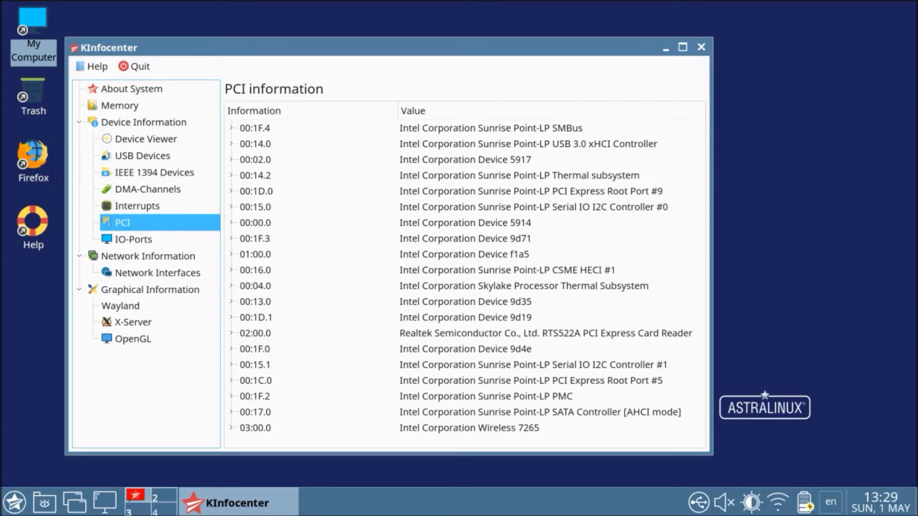
pyautogui.click(133, 239)
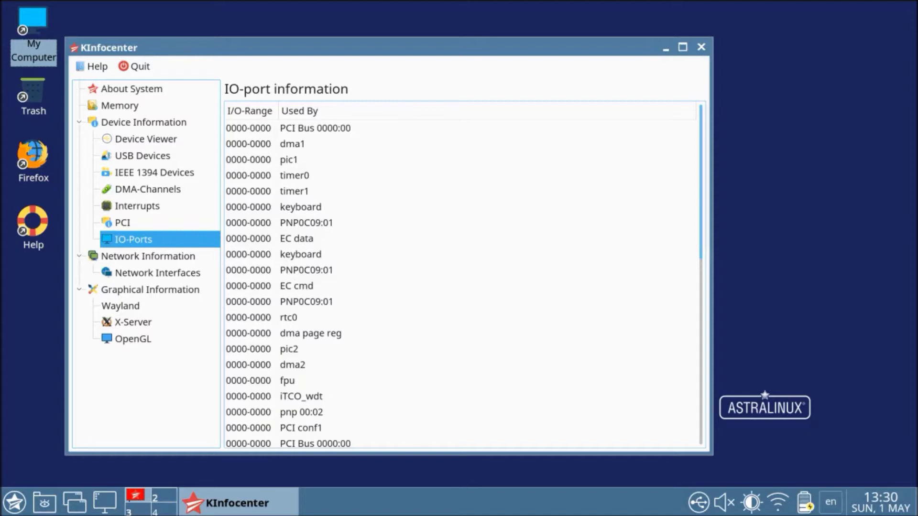
pyautogui.scroll(-7, 463, 274)
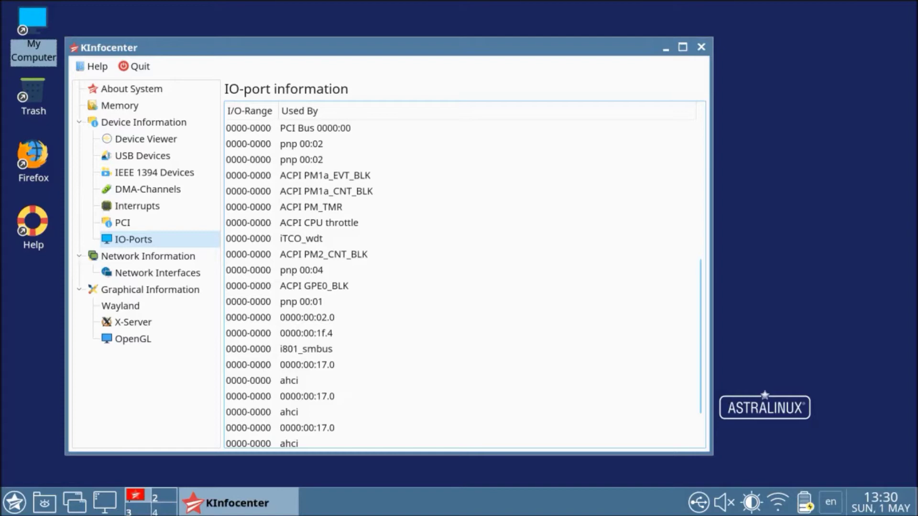
pyautogui.scroll(-2, 464, 277)
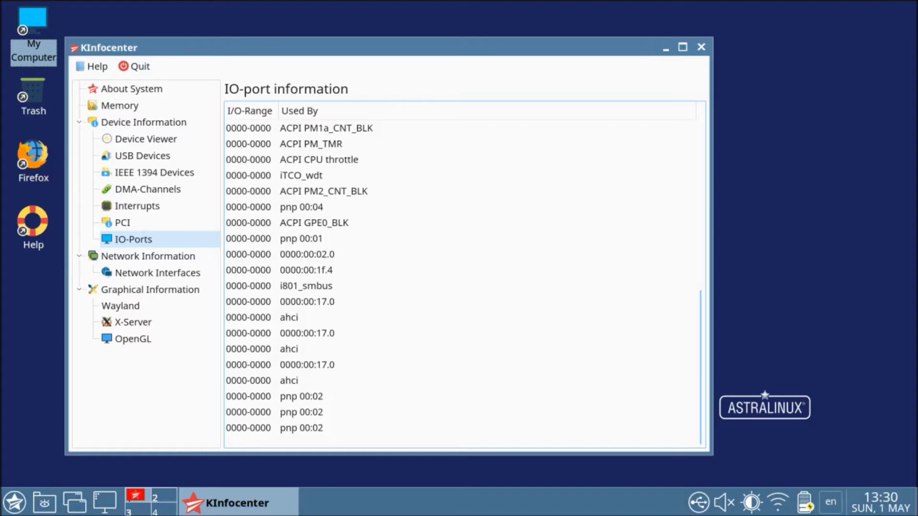
# - Examine the network interfaces and the Wayland, X-Server and OpenGL graphics information
pyautogui.click(157, 273)
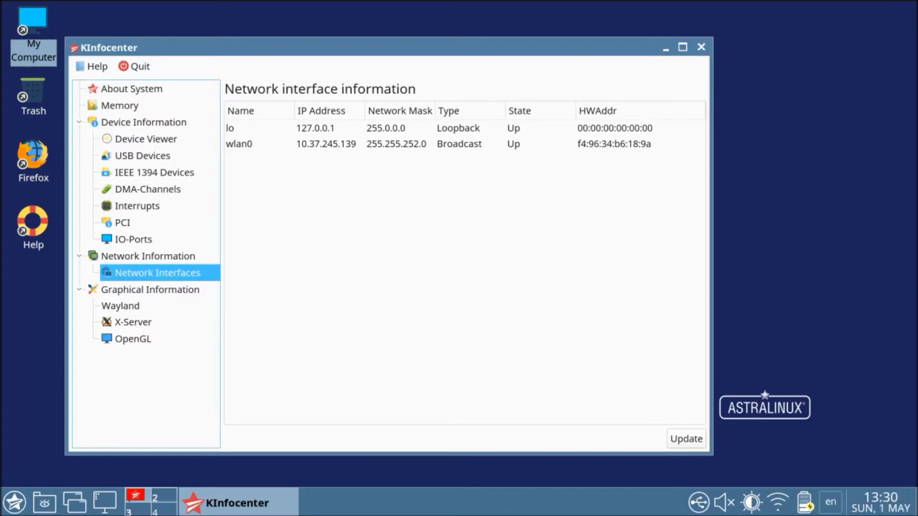
pyautogui.click(121, 306)
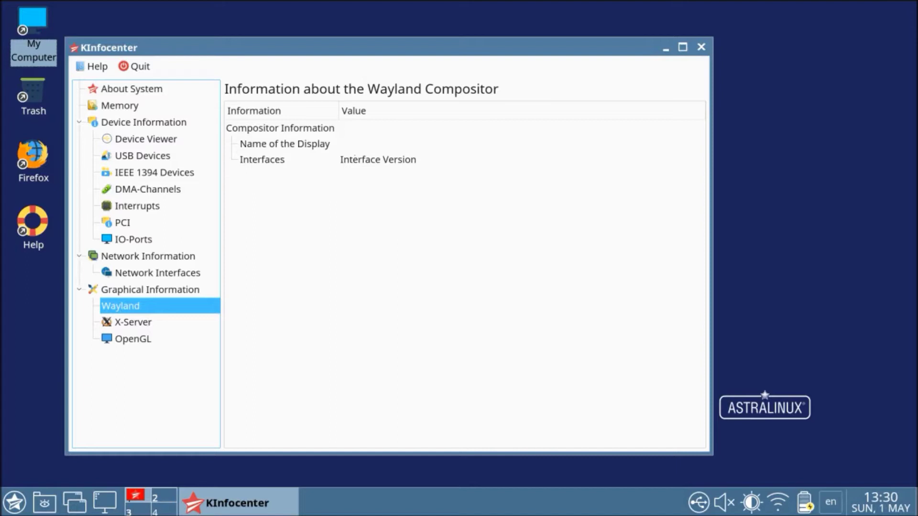
pyautogui.click(133, 322)
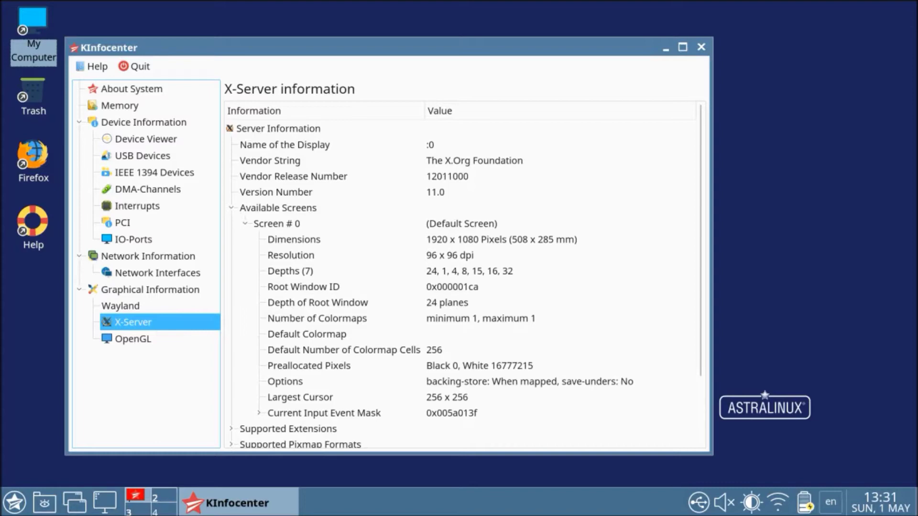
pyautogui.click(133, 338)
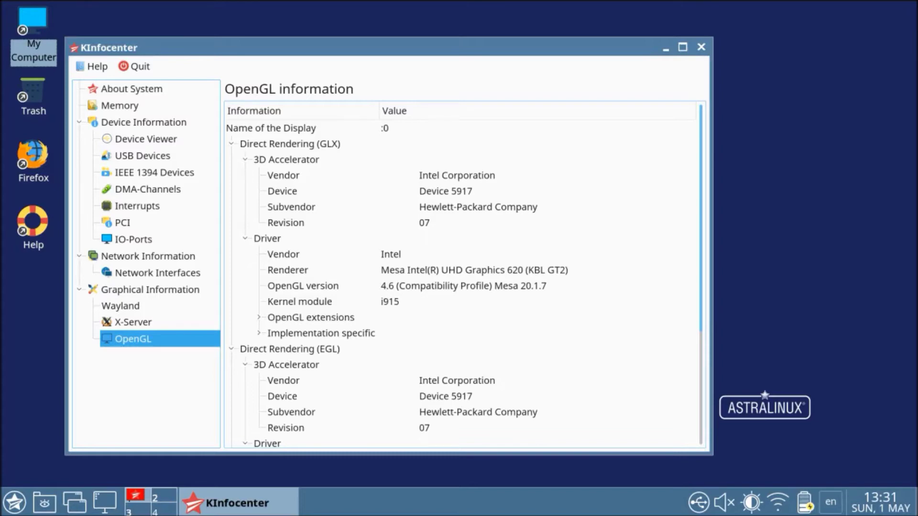
pyautogui.scroll(-3, 463, 275)
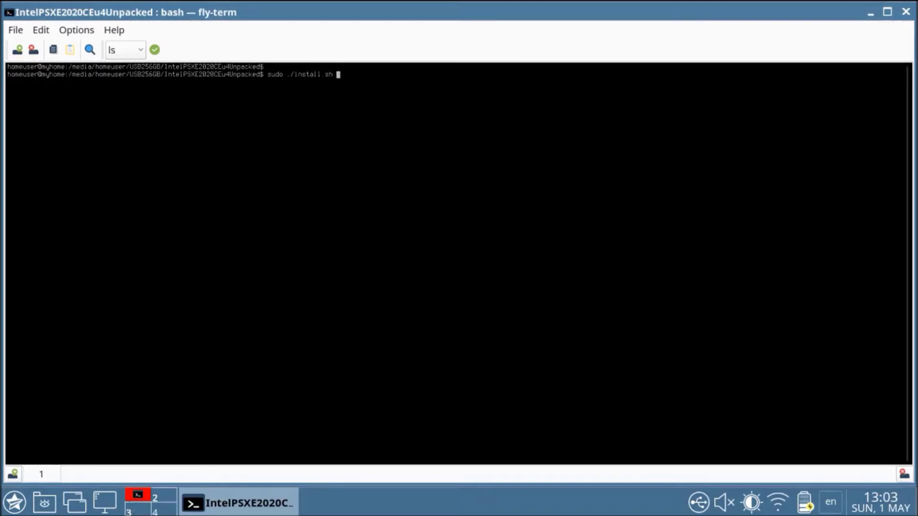
# - Run sudo ./install.sh in the terminal and continue past the Intel Parallel Studio XE welcome page
pyautogui.press('Return')
pyautogui.write('1')
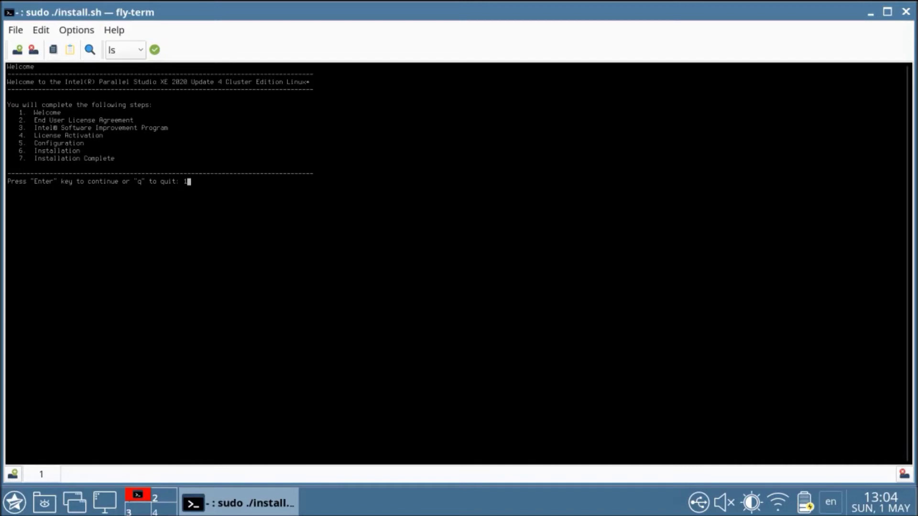
pyautogui.press('Return')
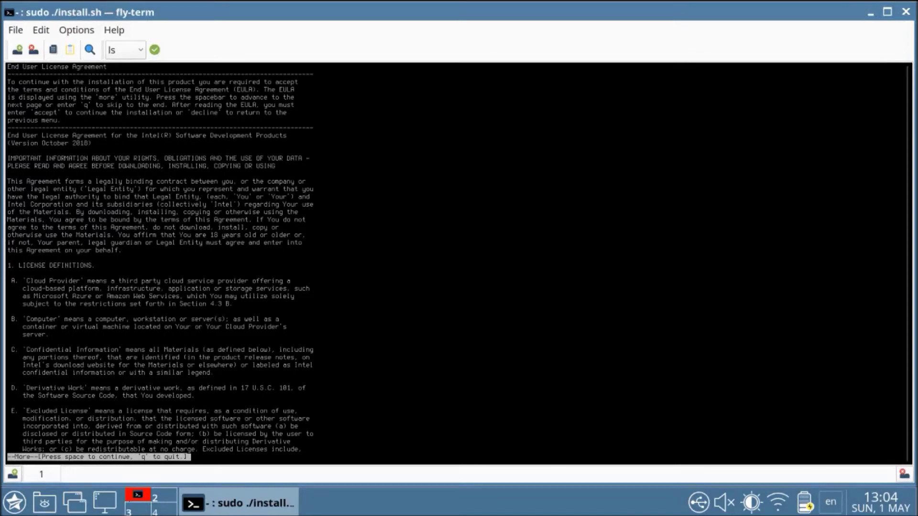
# - Skip to the end of the End User License Agreement, accept it, and decline consent to the collection of information
pyautogui.write('qaccept" to continue or "decline" to go back to the previous menu: accept')
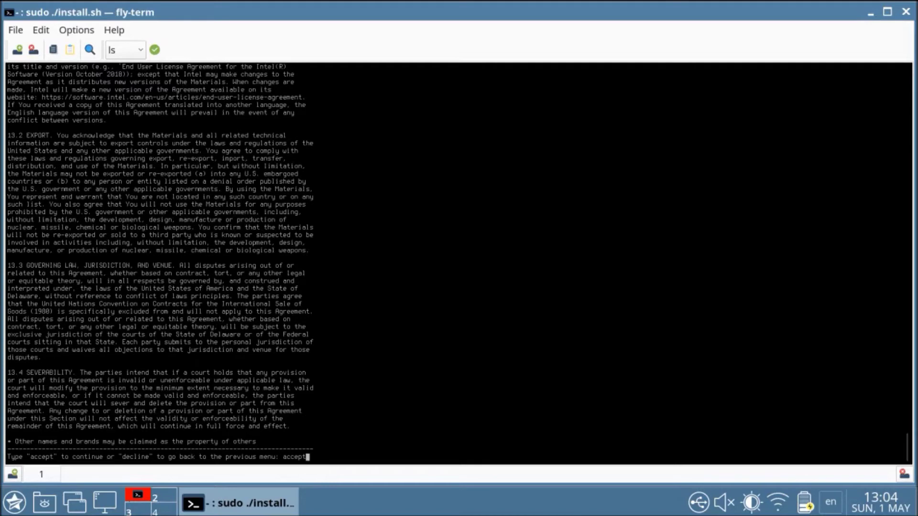
pyautogui.press('Return')
pyautogui.write('2')
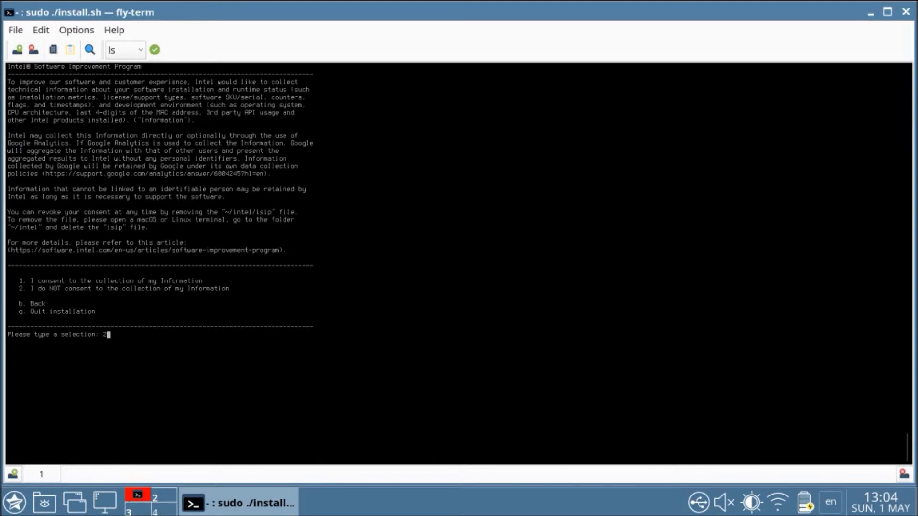
pyautogui.press('Return')
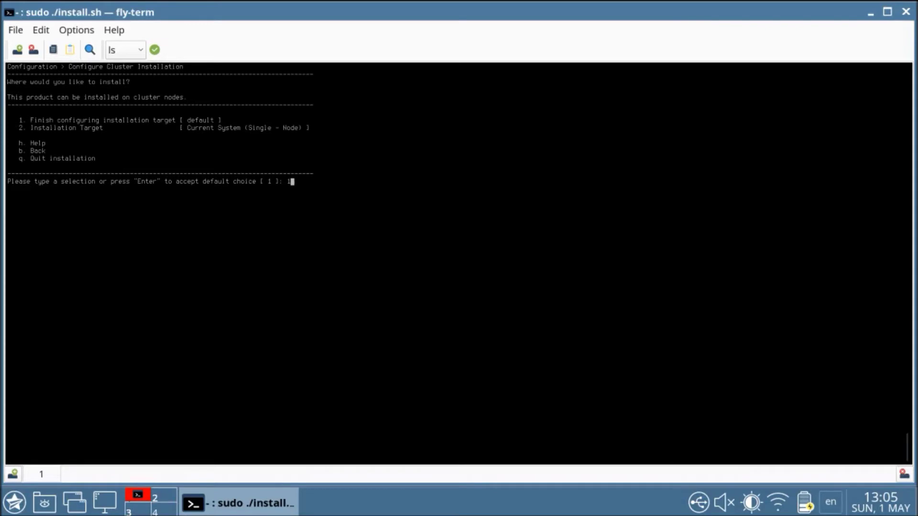
# - Keep the current system as installation target and accept the default configuration, continuing with the existing destination directory
pyautogui.press('Return')
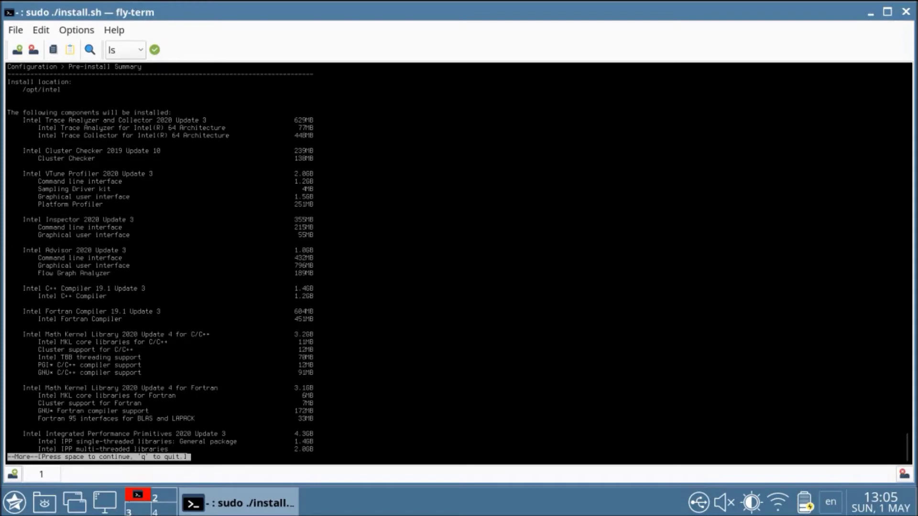
pyautogui.press('space')
pyautogui.write('1')
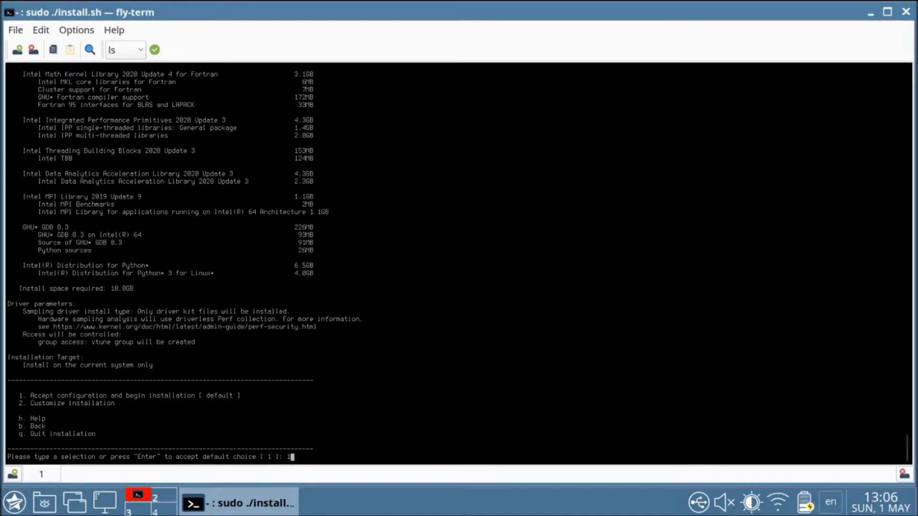
pyautogui.press('Return')
pyautogui.write('y')
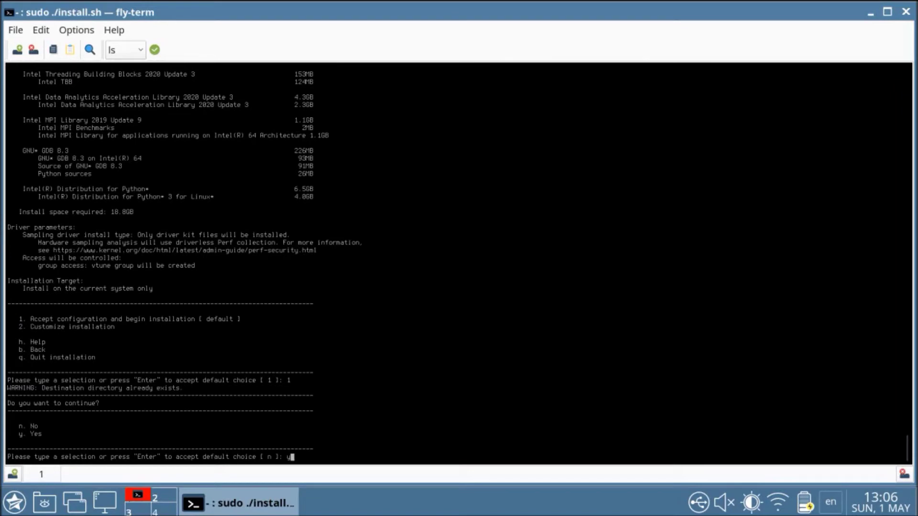
pyautogui.press('Return')
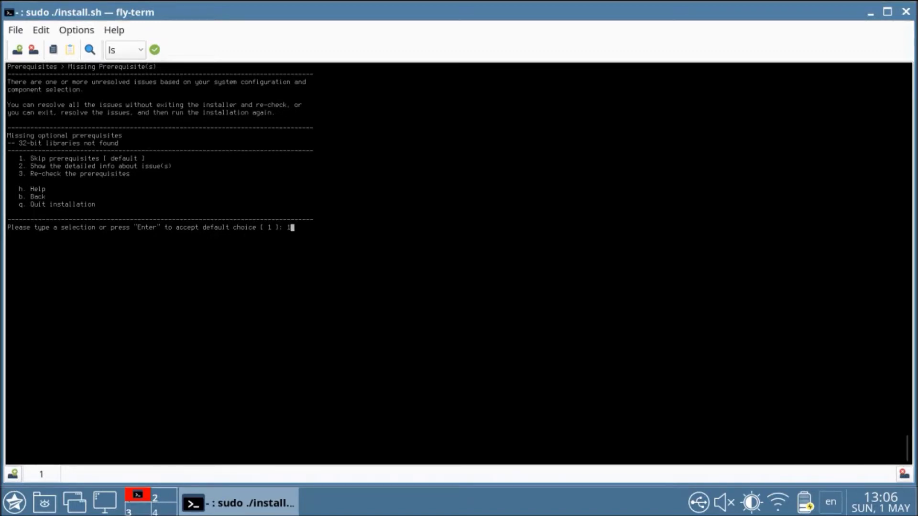
# - Skip the missing optional prerequisites and quit the installer once the installation completes
pyautogui.press('Return')
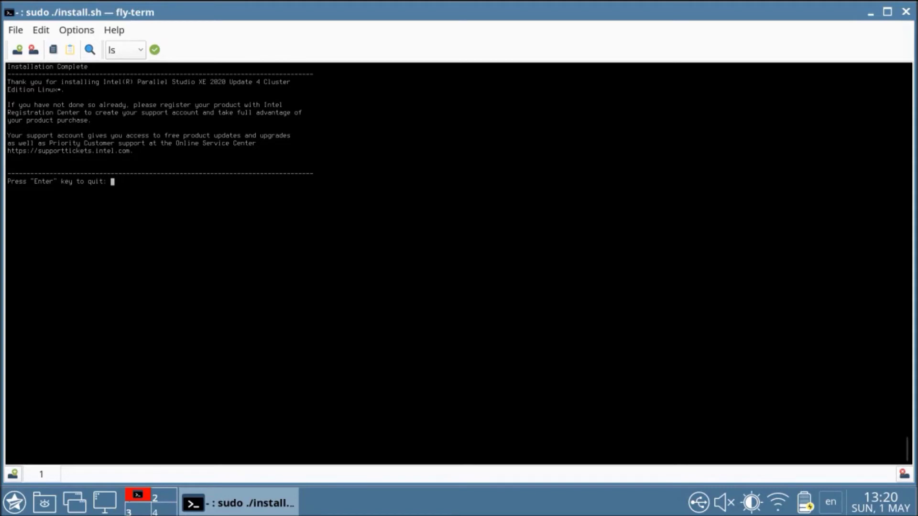
pyautogui.press('Return')
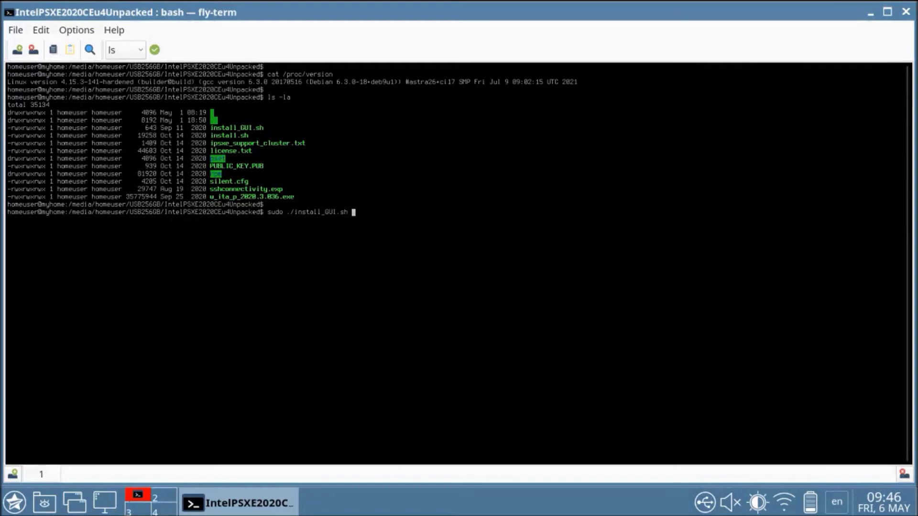
# - Launch the graphical installer with sudo ./install_GUI.sh and accept the license agreement terms
pyautogui.press('Return')
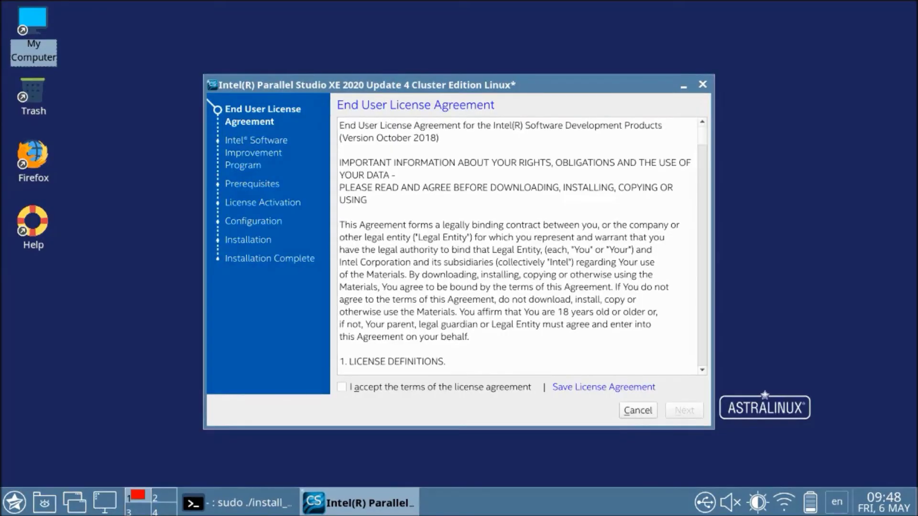
pyautogui.hotkey('alt', 'a')
pyautogui.hotkey('alt', 'n')
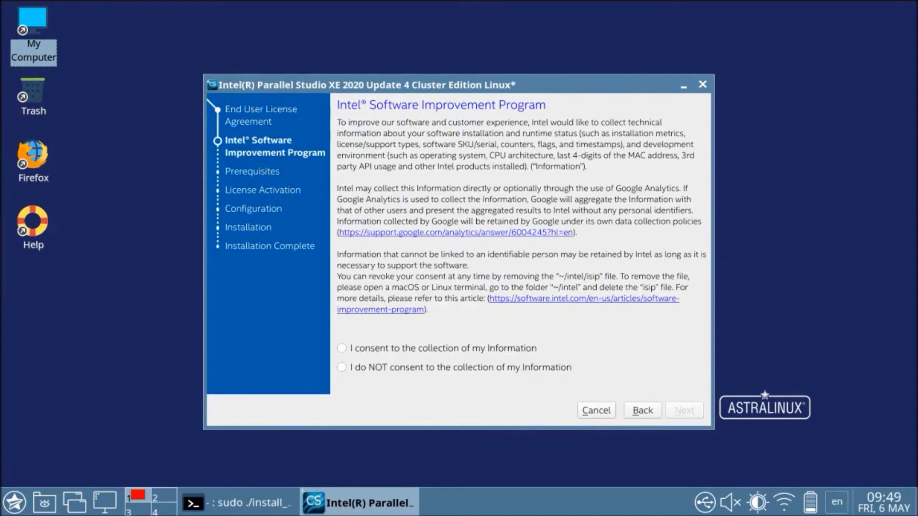
# - Decline consent to the collection of information and continue past the unsupported OS notices in the prerequisites
pyautogui.click(342, 367)
pyautogui.press('Return')
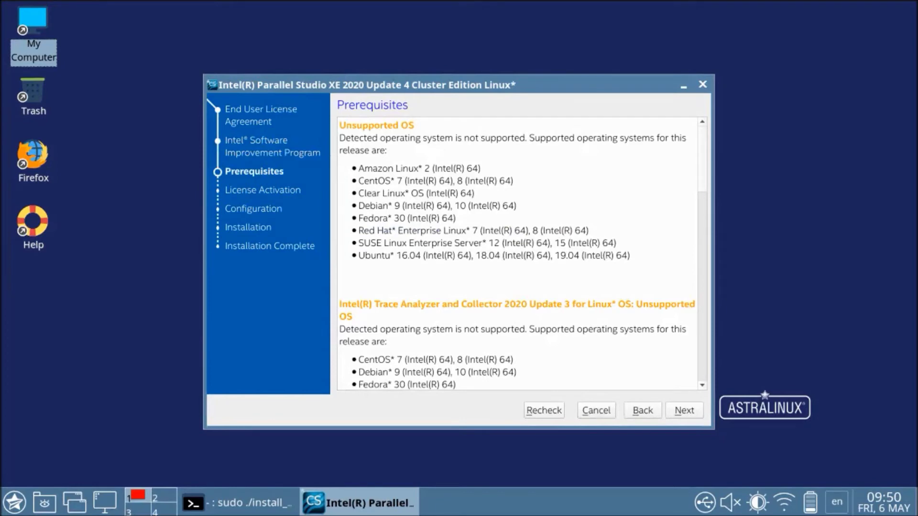
pyautogui.scroll(-5, 517, 254)
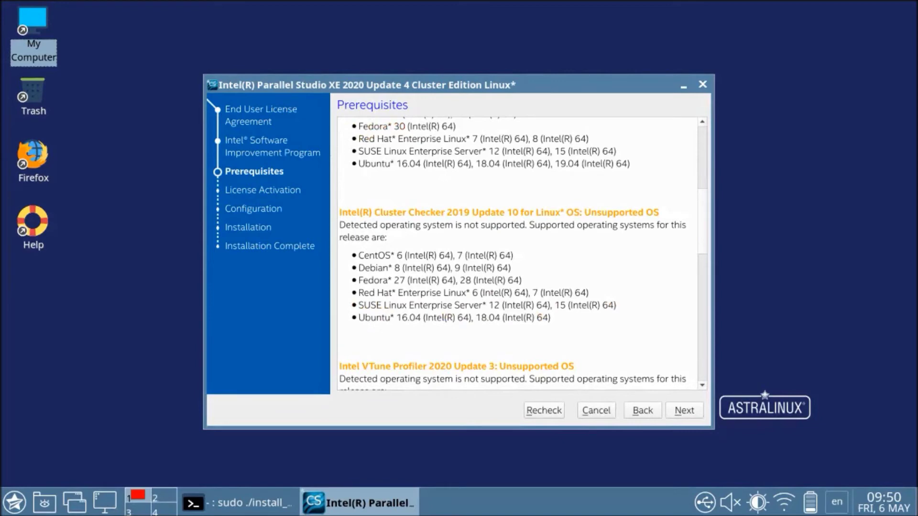
pyautogui.scroll(-5, 516, 253)
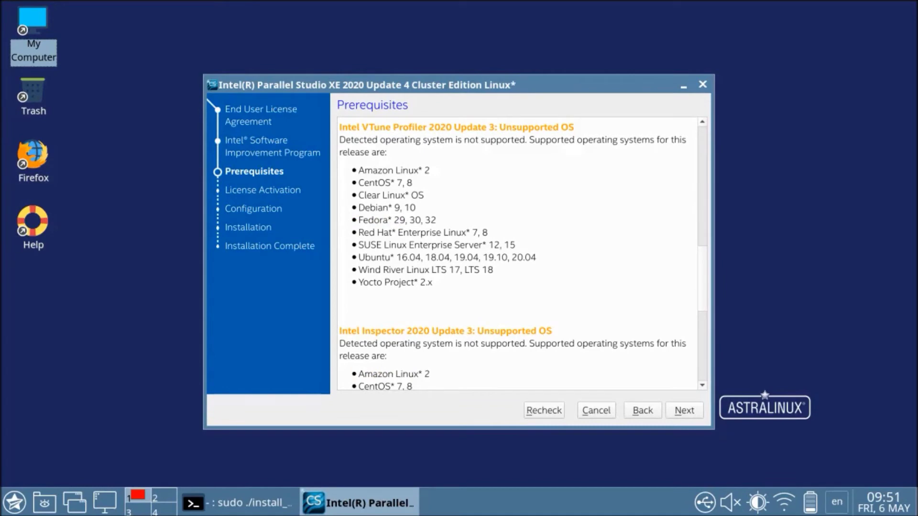
pyautogui.scroll(-4, 516, 253)
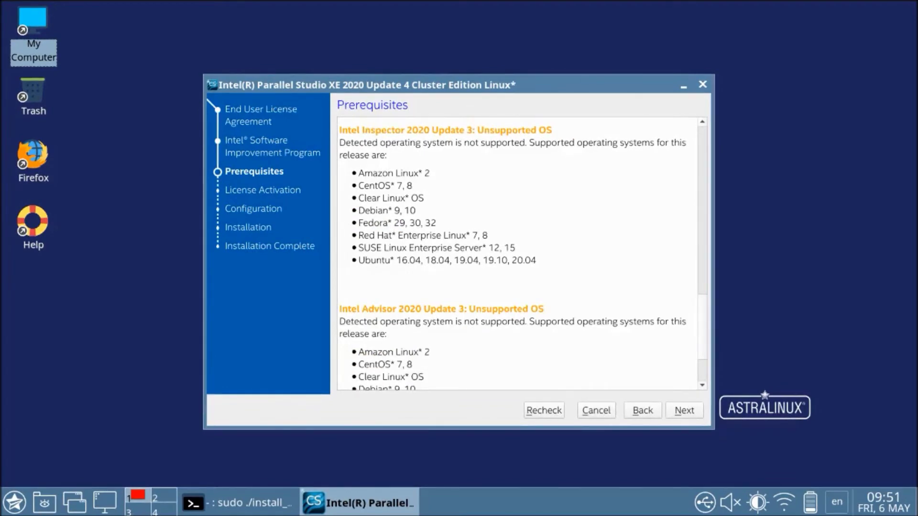
pyautogui.scroll(-2, 516, 253)
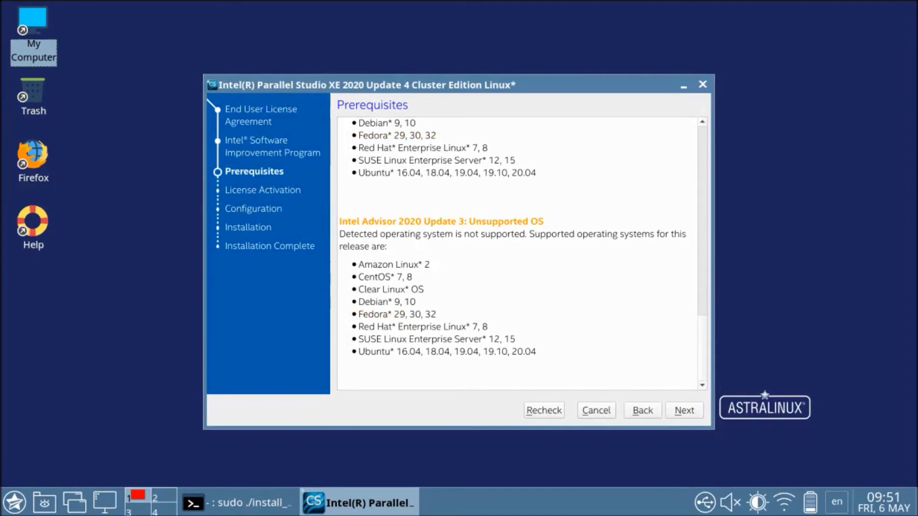
pyautogui.press('Return')
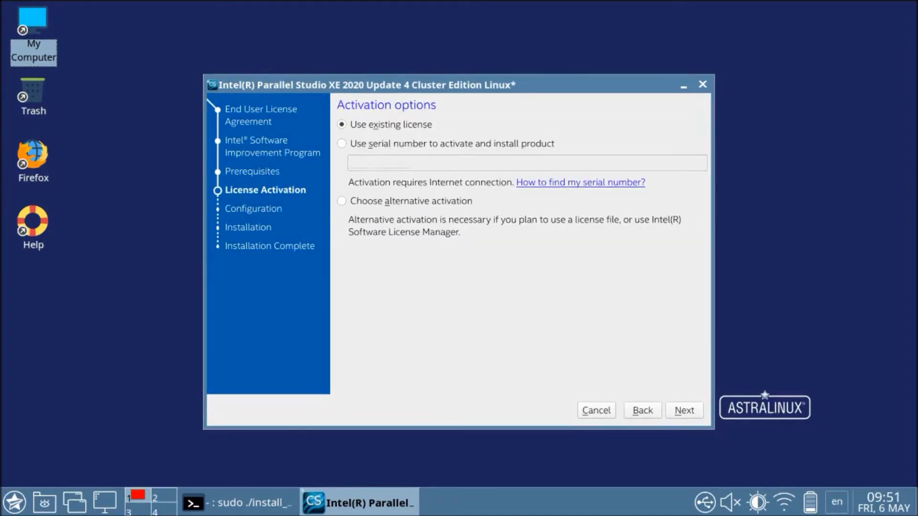
# - Start the installation with the existing license on the current system only, keeping the default components and options in the installation summary
pyautogui.press('Return')
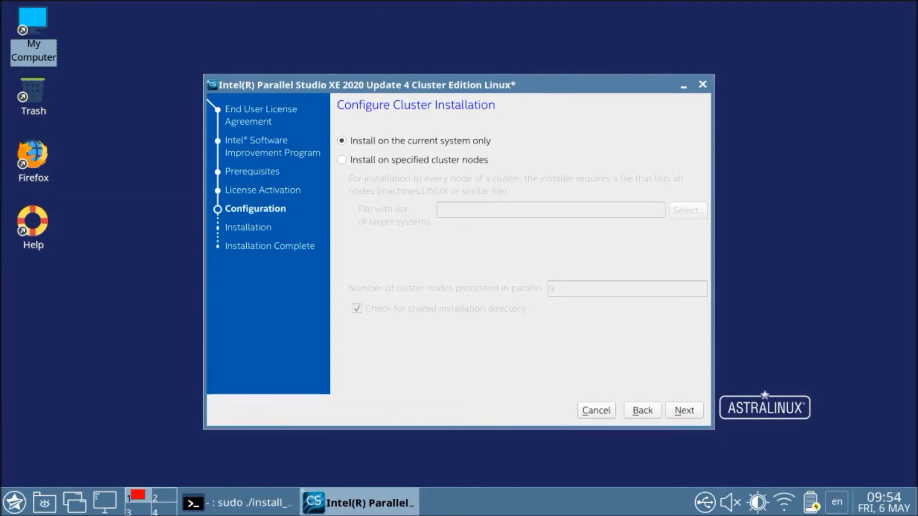
pyautogui.press('Return')
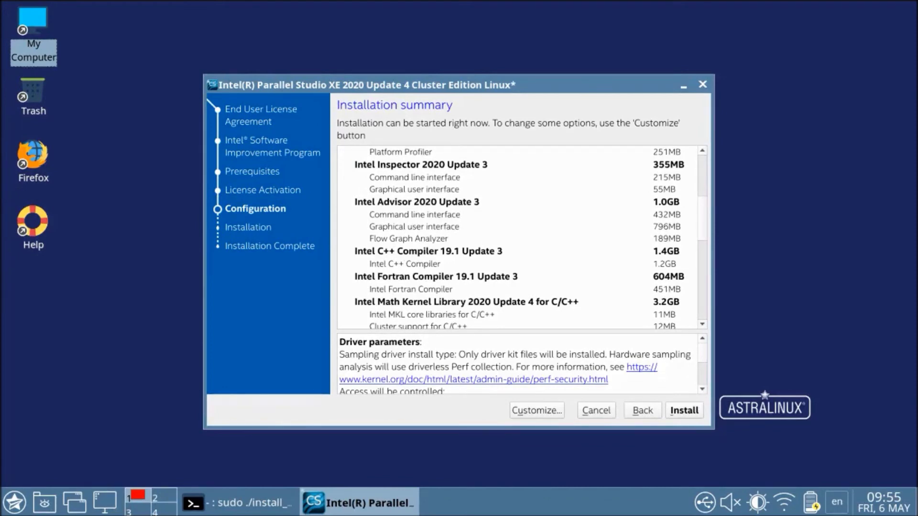
pyautogui.scroll(-4, 518, 236)
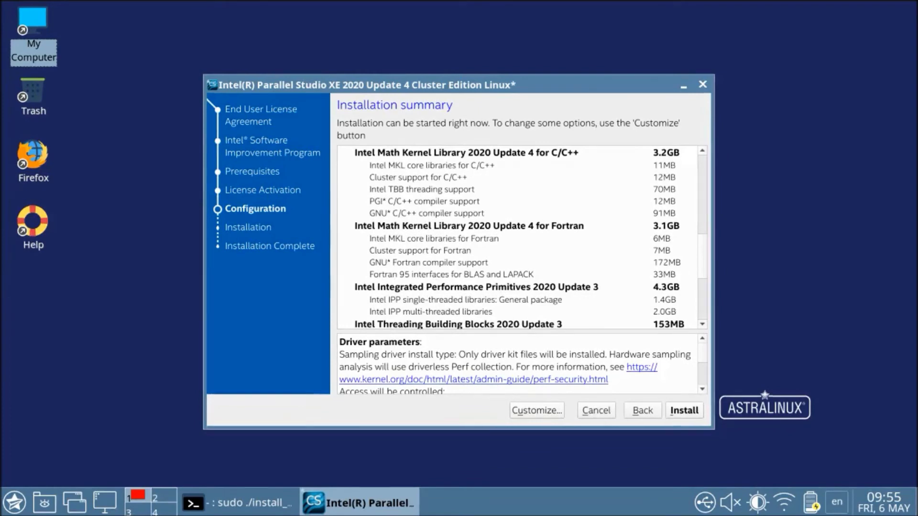
pyautogui.scroll(-4, 518, 237)
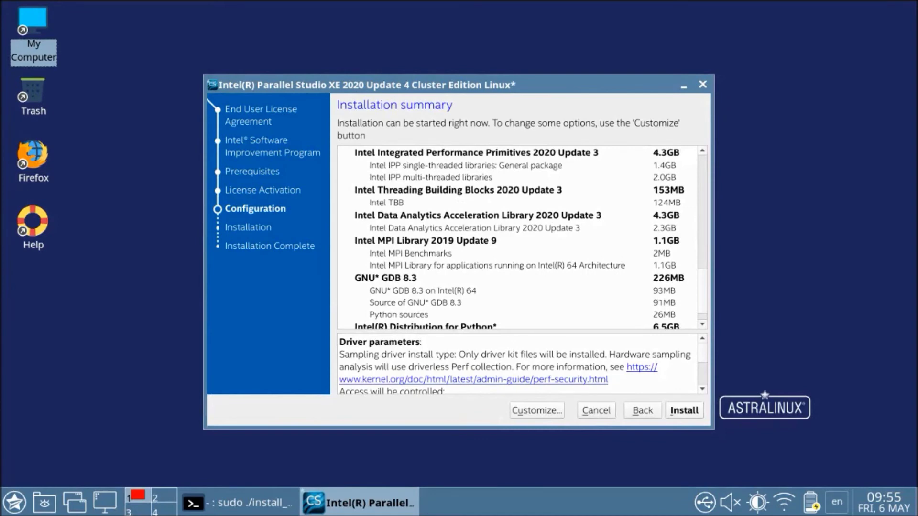
pyautogui.scroll(-1, 519, 236)
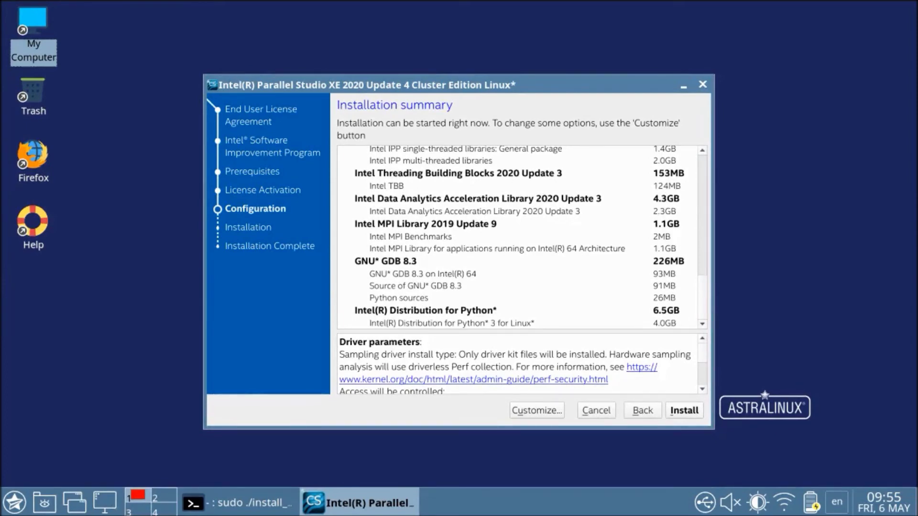
pyautogui.scroll(-1, 518, 364)
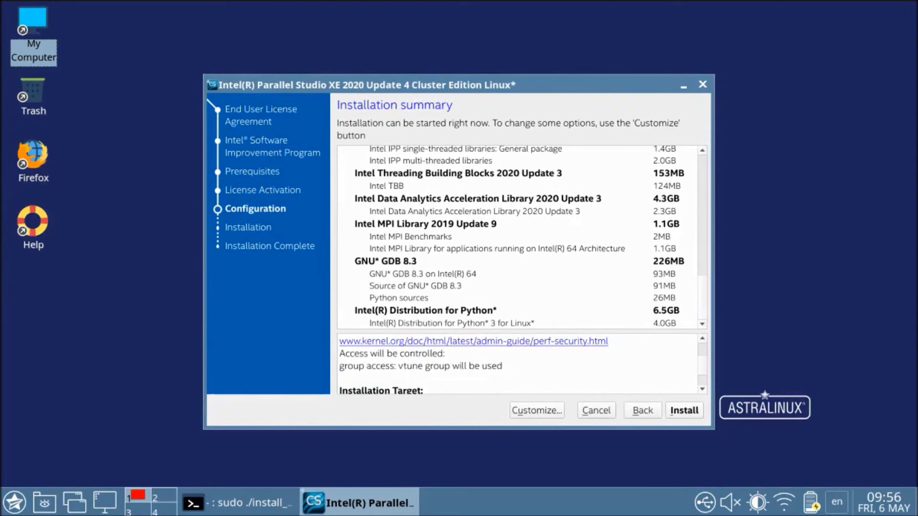
pyautogui.scroll(-1, 519, 364)
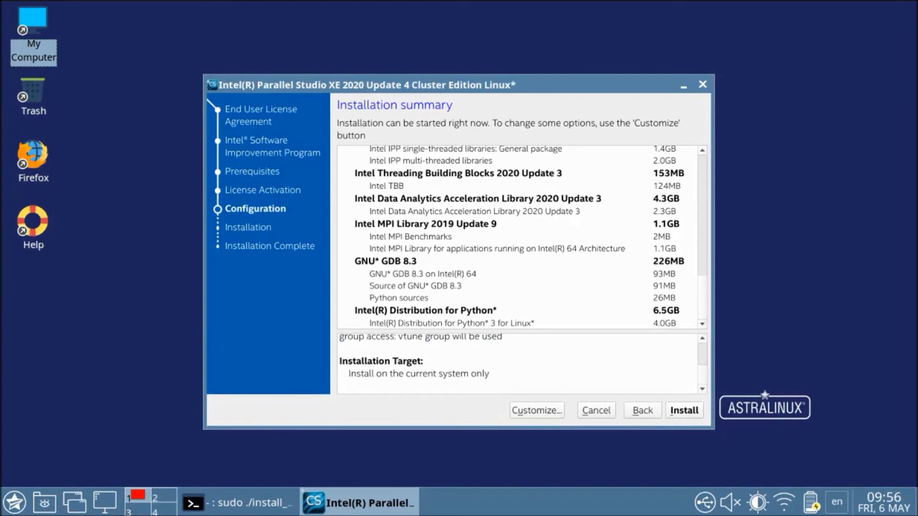
pyautogui.press('Return')
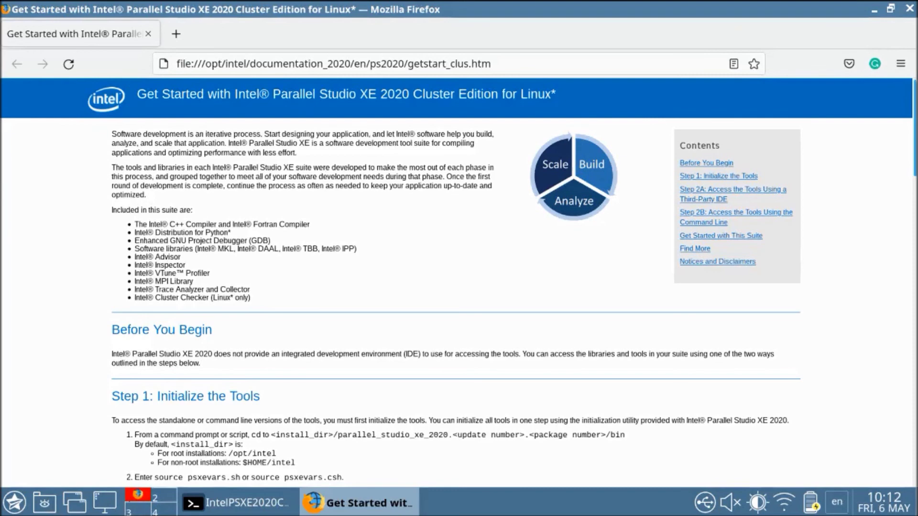
# - Read through the Get Started guide for Intel Parallel Studio XE 2020 Cluster Edition to its end and close the browser
pyautogui.scroll(-8, 459, 282)
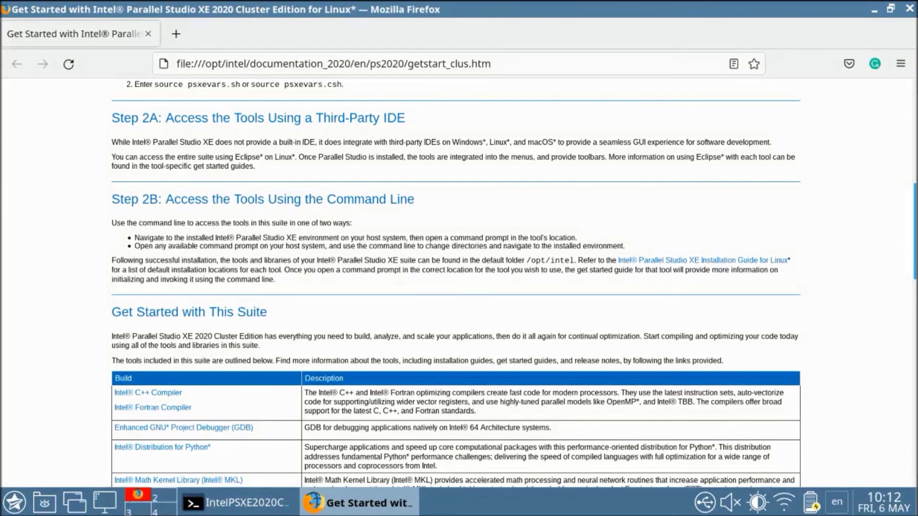
pyautogui.scroll(-8, 459, 282)
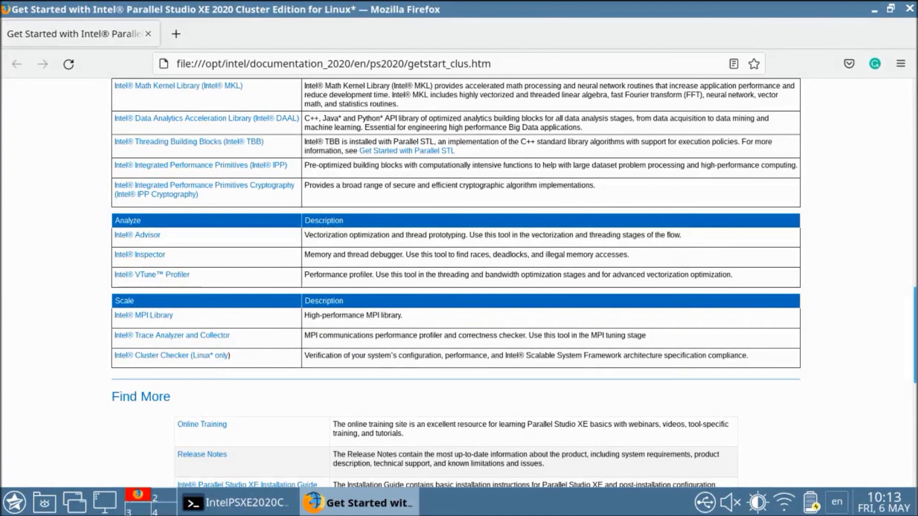
pyautogui.scroll(-3, 459, 282)
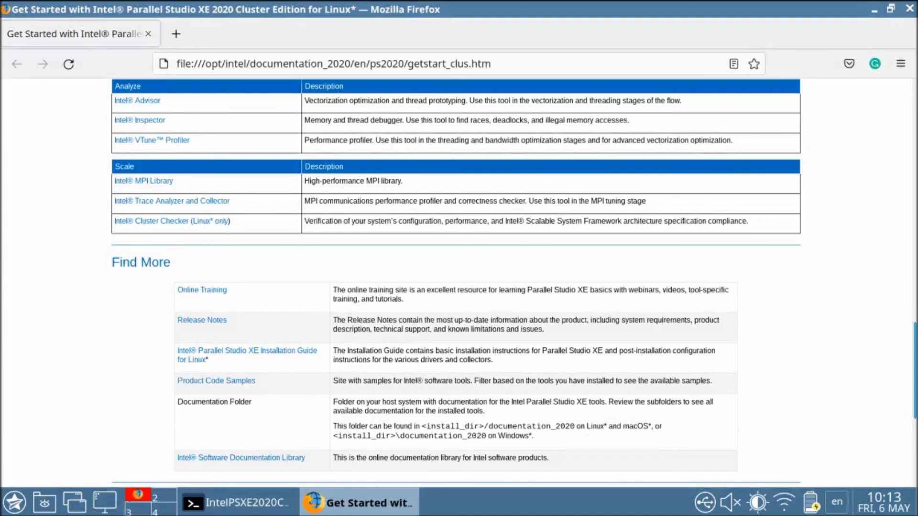
pyautogui.scroll(-6, 459, 282)
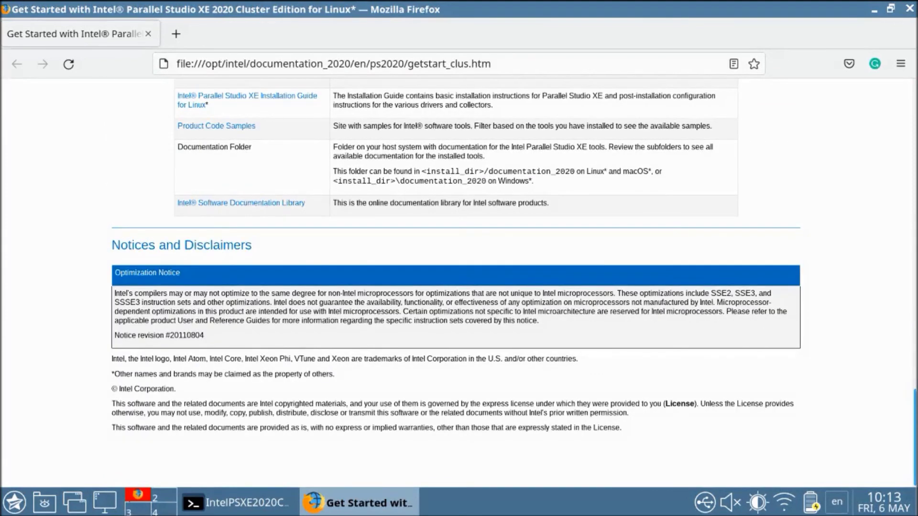
pyautogui.hotkey('alt', 'F4')
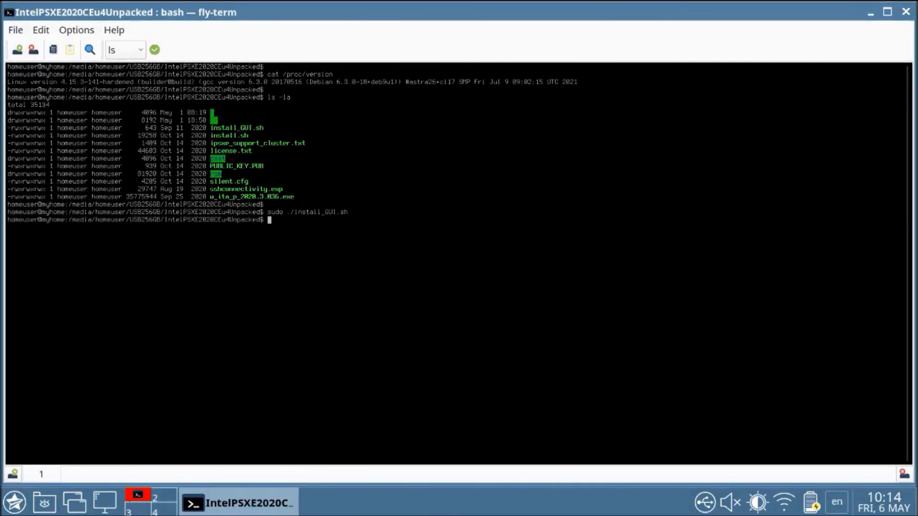